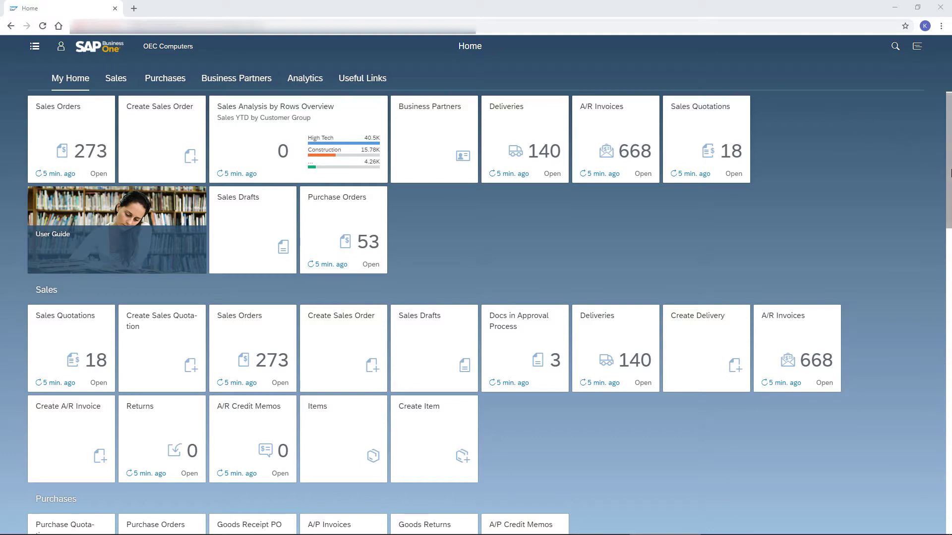
# Step: Scroll the home page, jump to the Purchases and Sales tiles, then return to My Home
pyautogui.moveTo(948, 183); pyautogui.dragTo(949, 333)
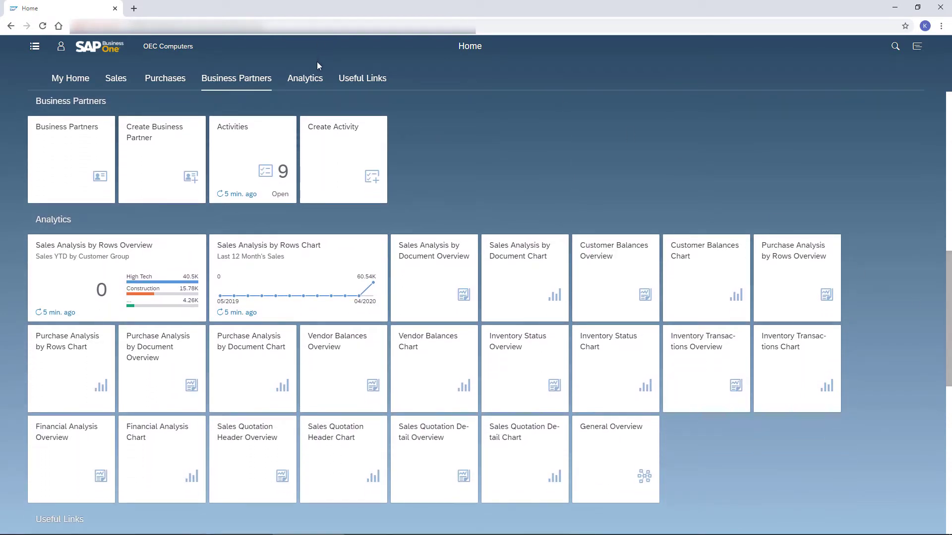
pyautogui.click(170, 83)
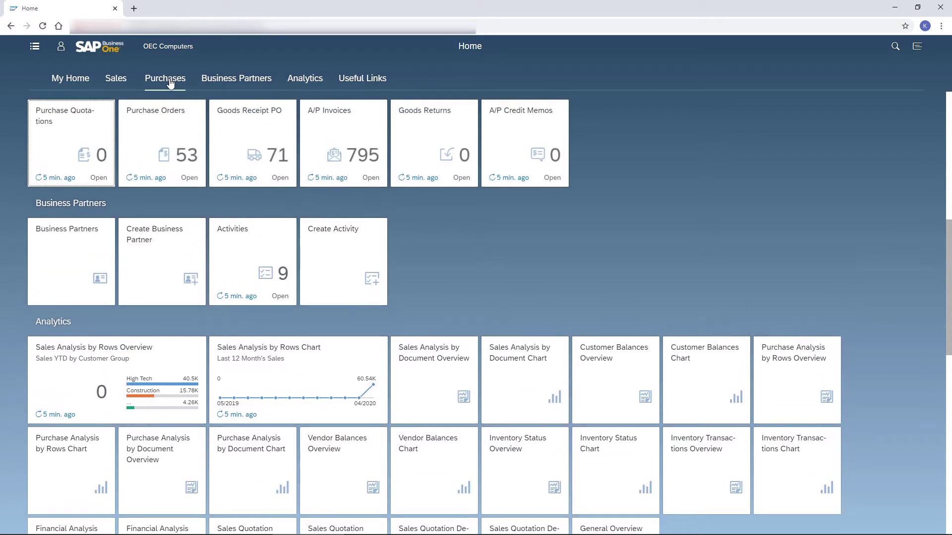
pyautogui.click(114, 83)
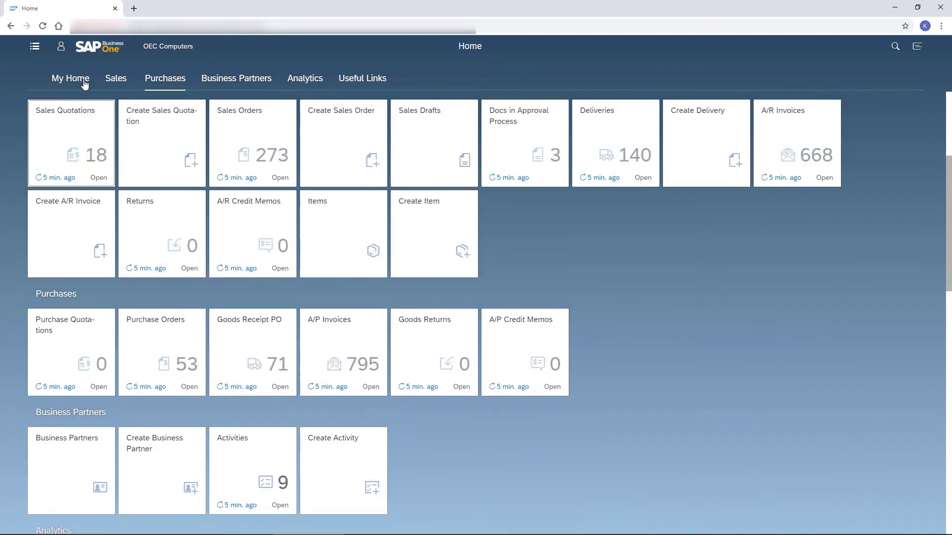
pyautogui.click(82, 86)
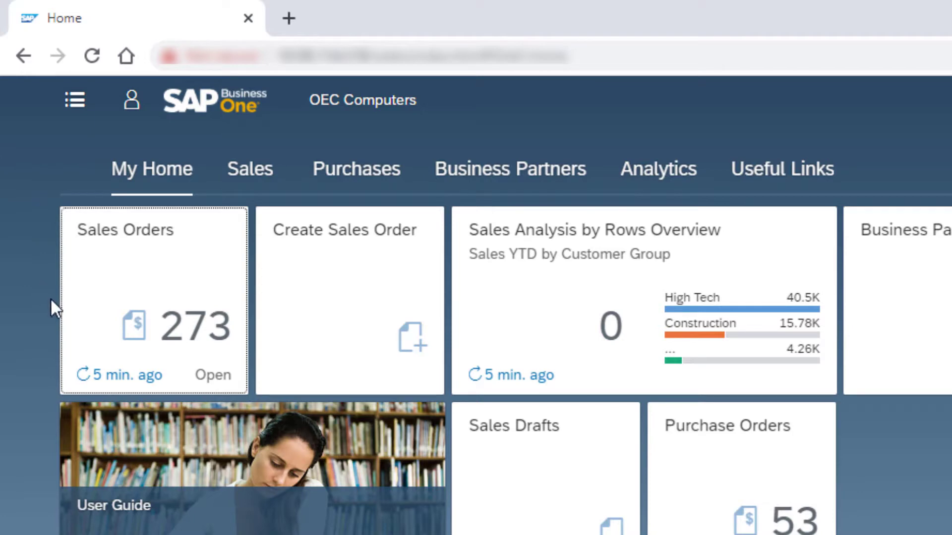
# Step: Refresh the Sales Orders tile to 273 open orders, view them in Manage Sales Order, and return Home
pyautogui.click(85, 379)
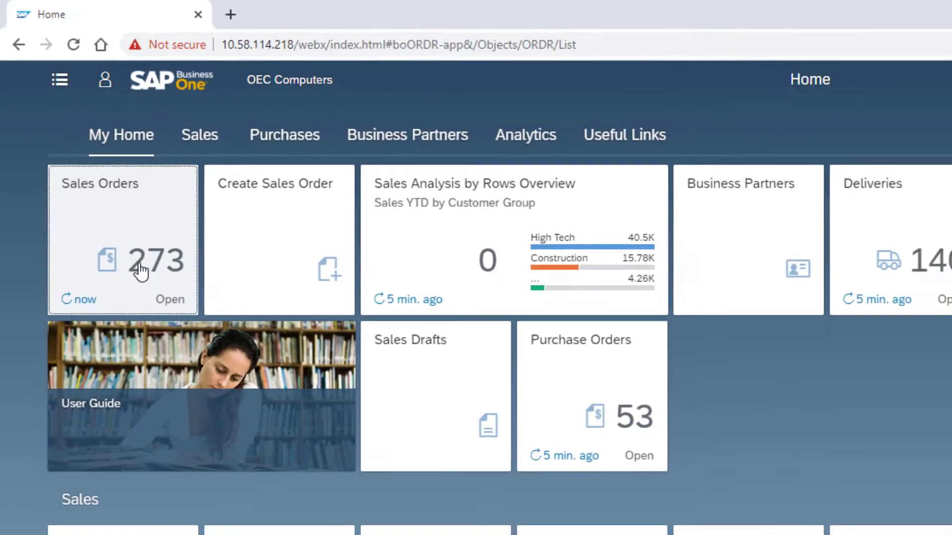
pyautogui.click(141, 271)
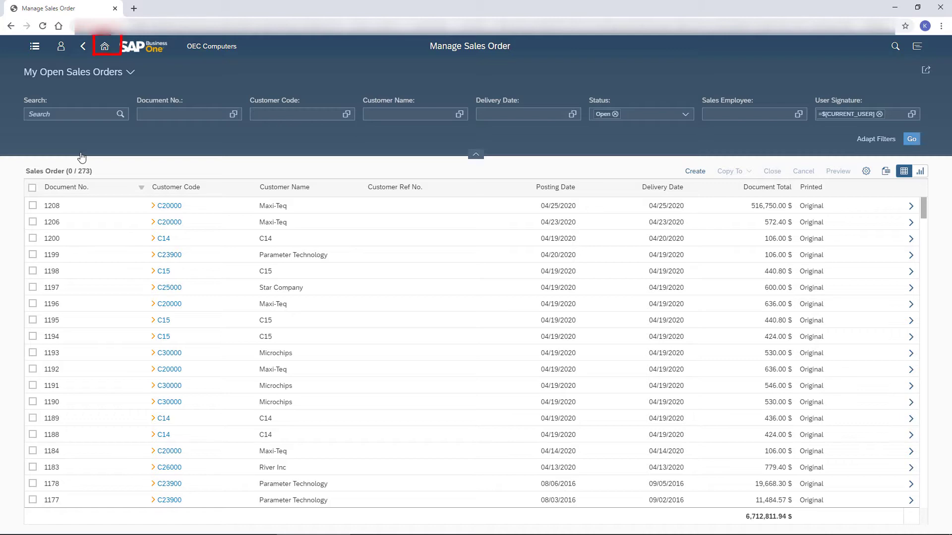
pyautogui.click(104, 54)
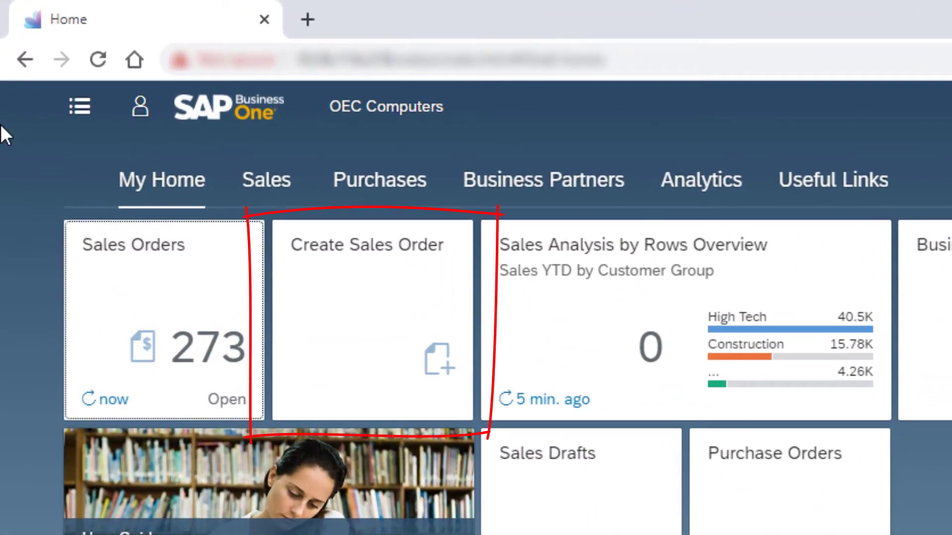
# Step: Open Create Sales Order and back out, then jump through Analytics to the Useful Links tiles
pyautogui.click(390, 342)
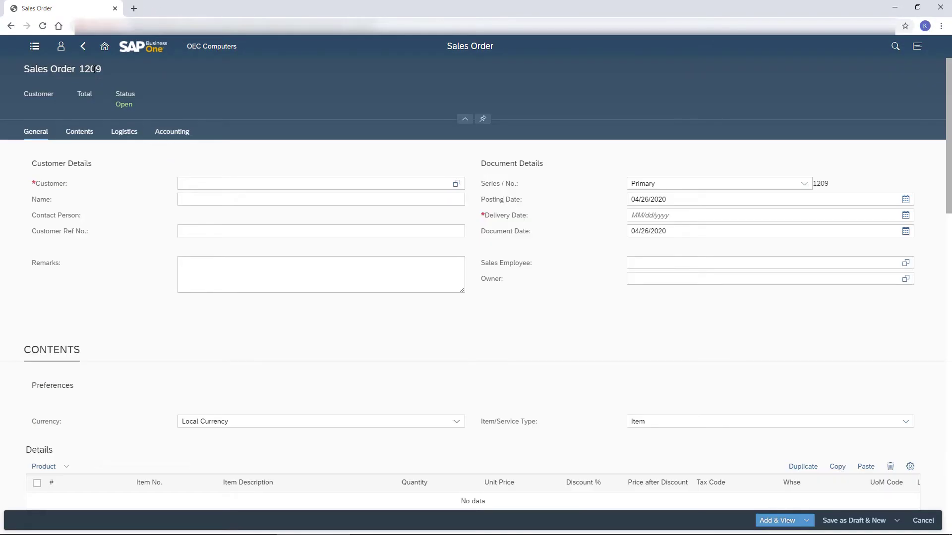
pyautogui.click(84, 50)
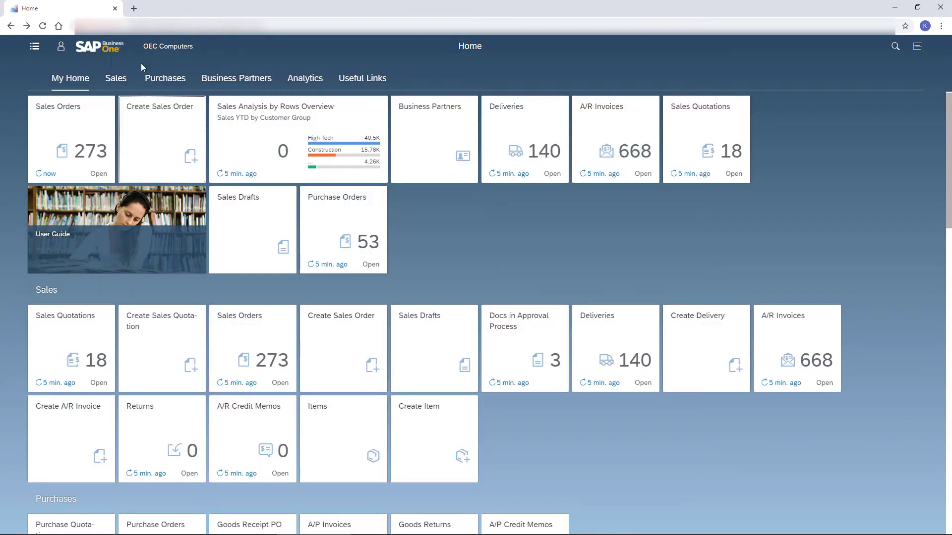
pyautogui.click(305, 83)
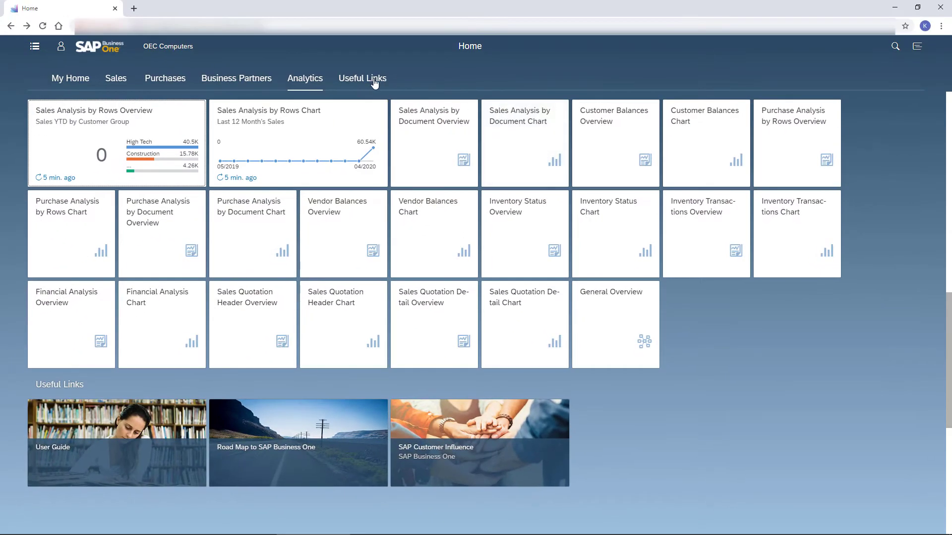
pyautogui.click(375, 81)
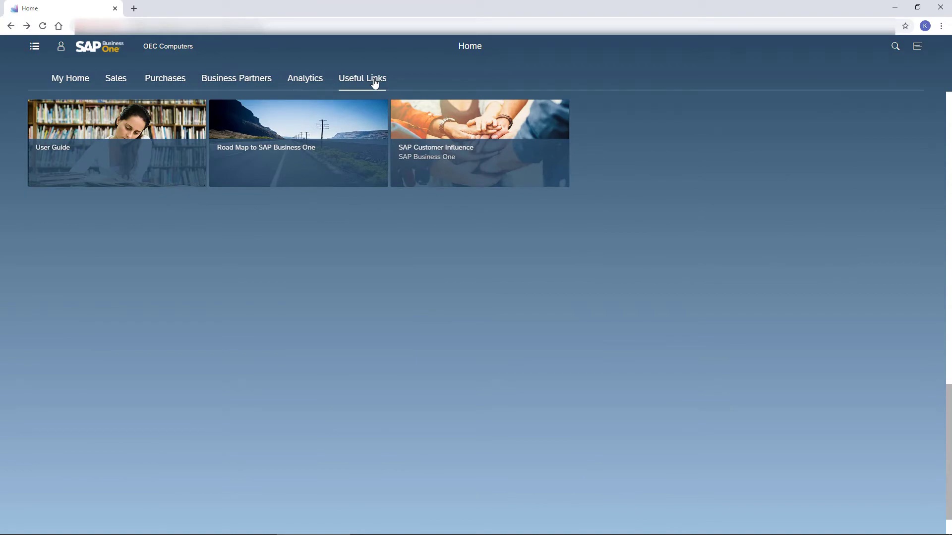
# Step: In My Home, move Purchase Orders beside Create Sales Order and Sales Analysis by Rows Overview to row two
pyautogui.click(76, 82)
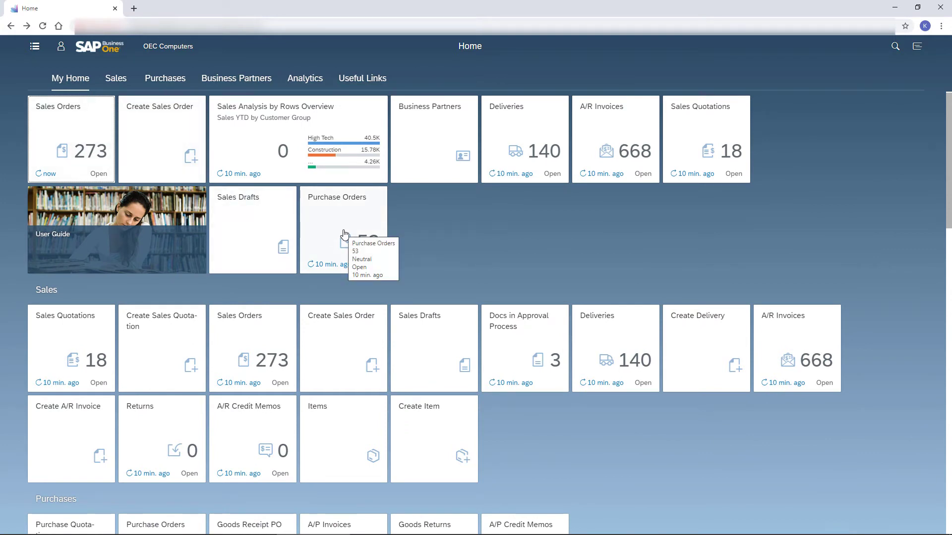
pyautogui.moveTo(345, 233); pyautogui.dragTo(243, 166)
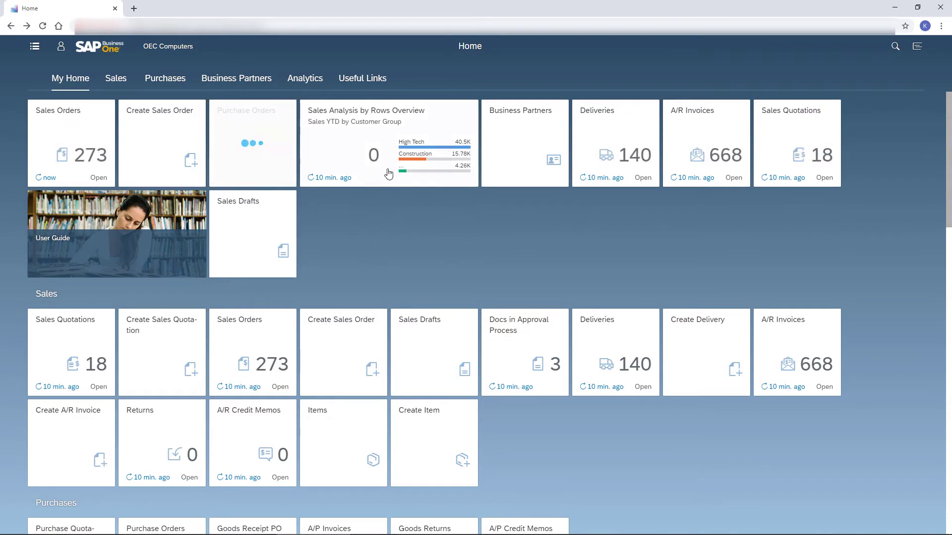
pyautogui.moveTo(388, 173); pyautogui.dragTo(102, 273)
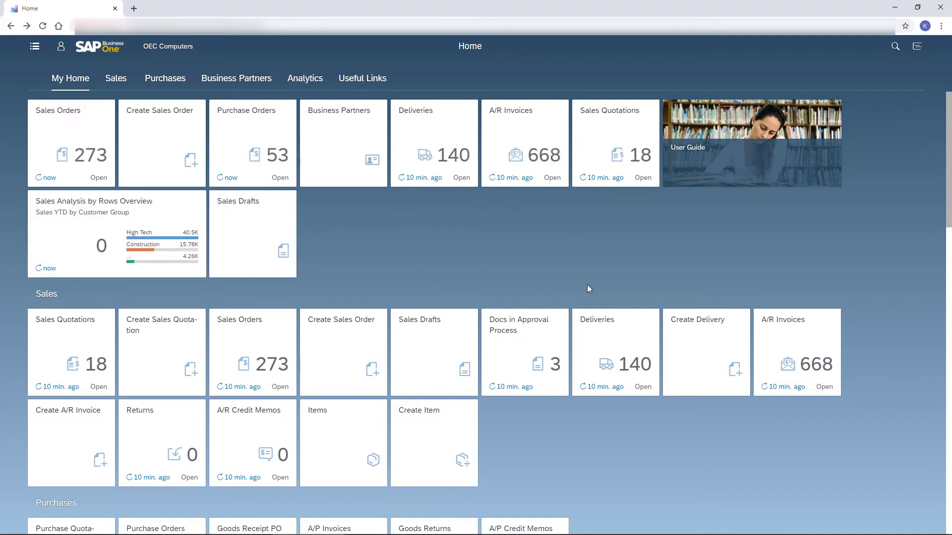
# Step: Put the home page into edit mode via the user menu's Edit Home Page
pyautogui.click(61, 48)
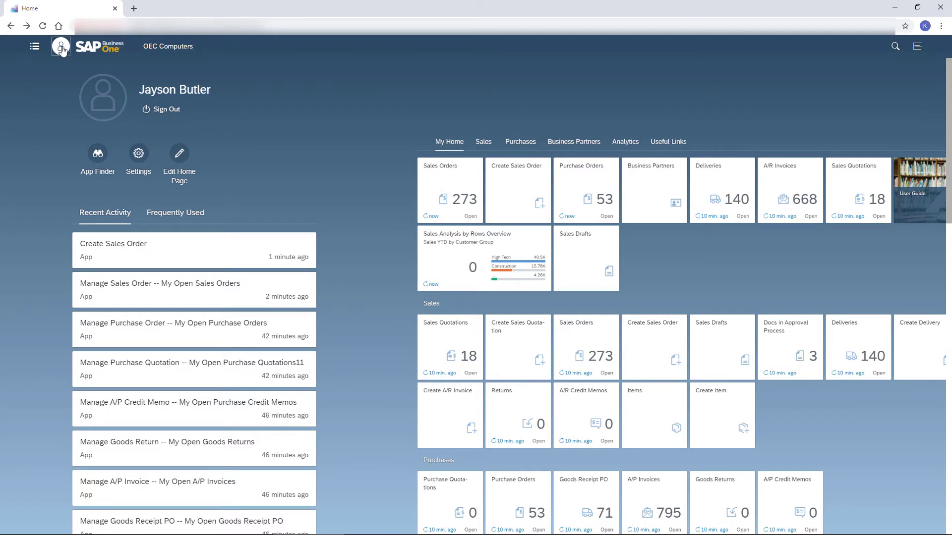
pyautogui.click(179, 154)
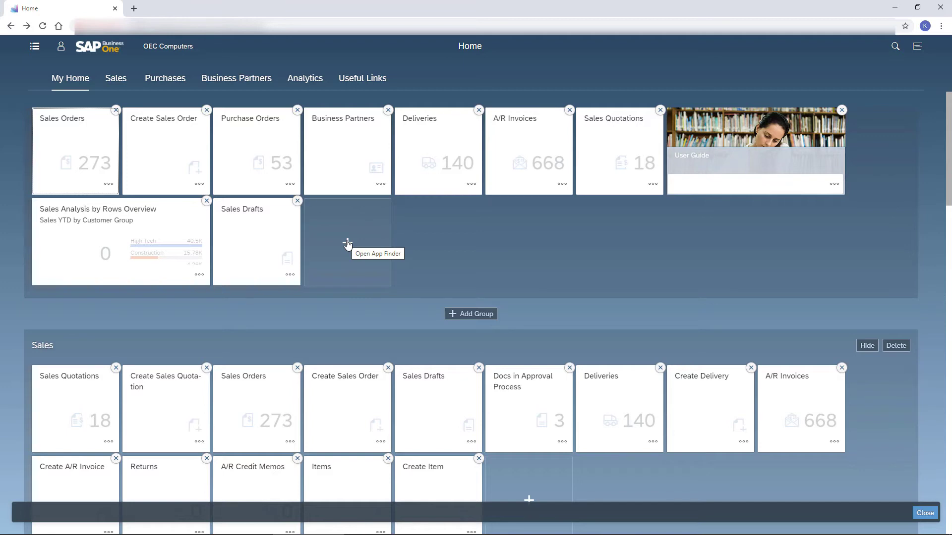
# Step: Search the App Finder for 'activi', pin Activities to My Home, and return to the home page
pyautogui.click(347, 243)
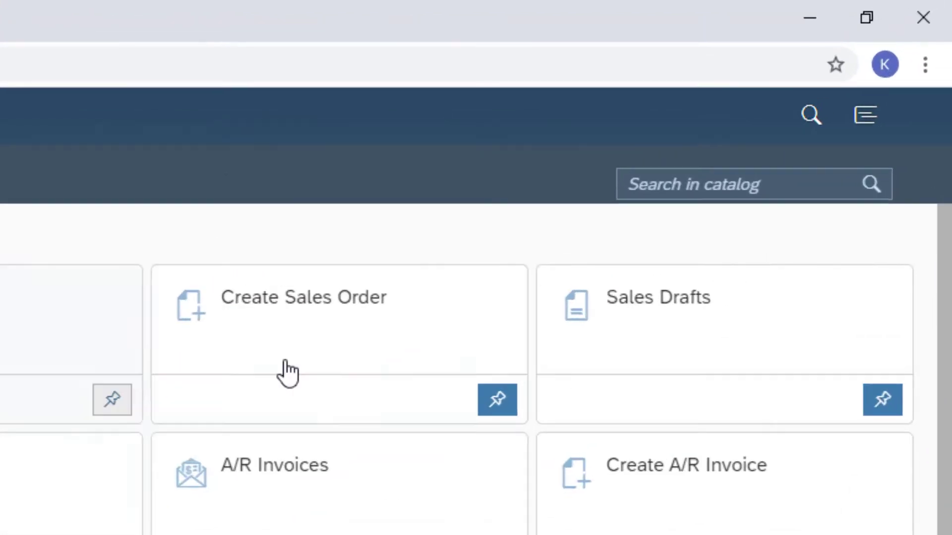
pyautogui.click(859, 76)
pyautogui.write('activ')
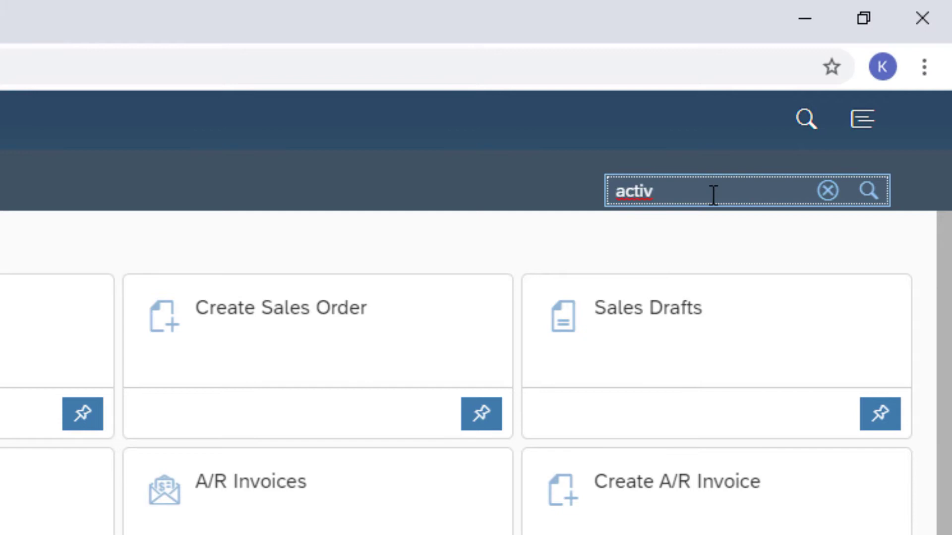
pyautogui.write('i')
pyautogui.click(867, 191)
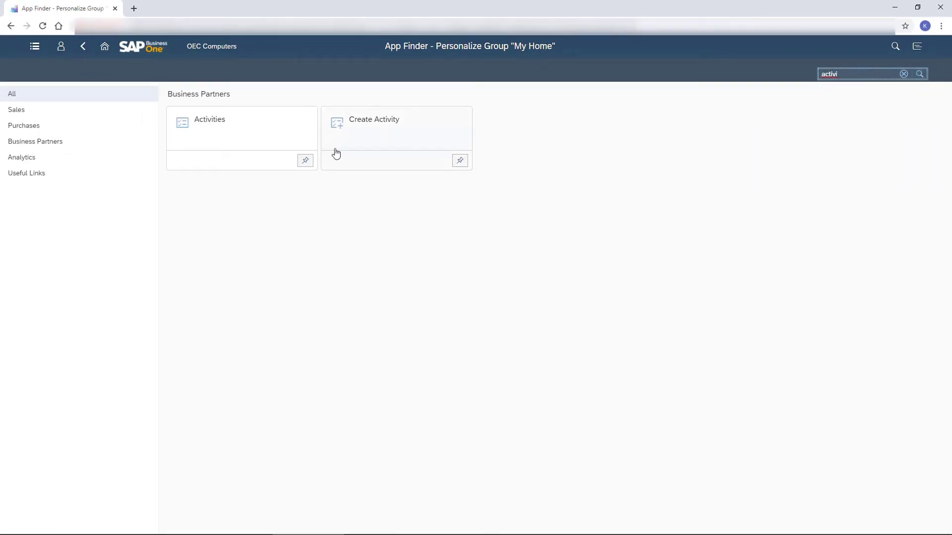
pyautogui.click(304, 161)
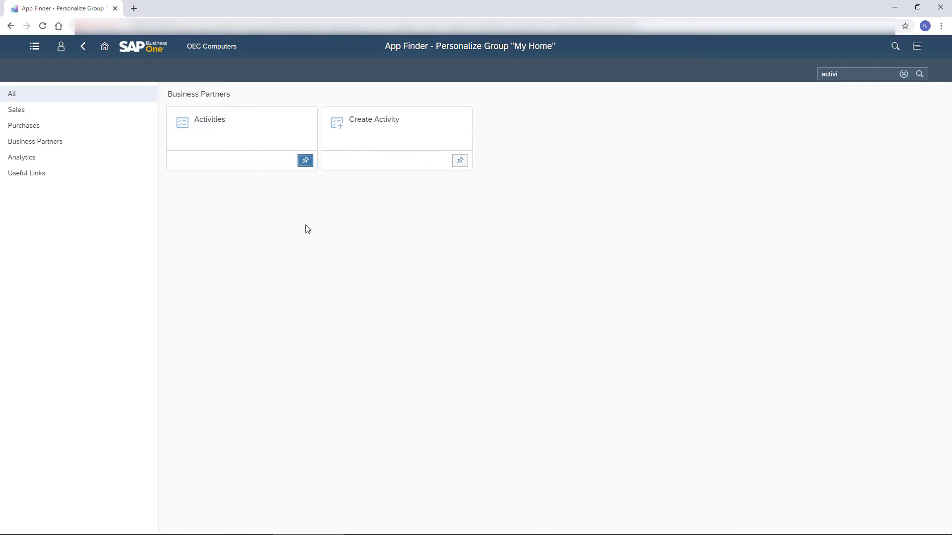
pyautogui.click(82, 47)
pyautogui.click(81, 48)
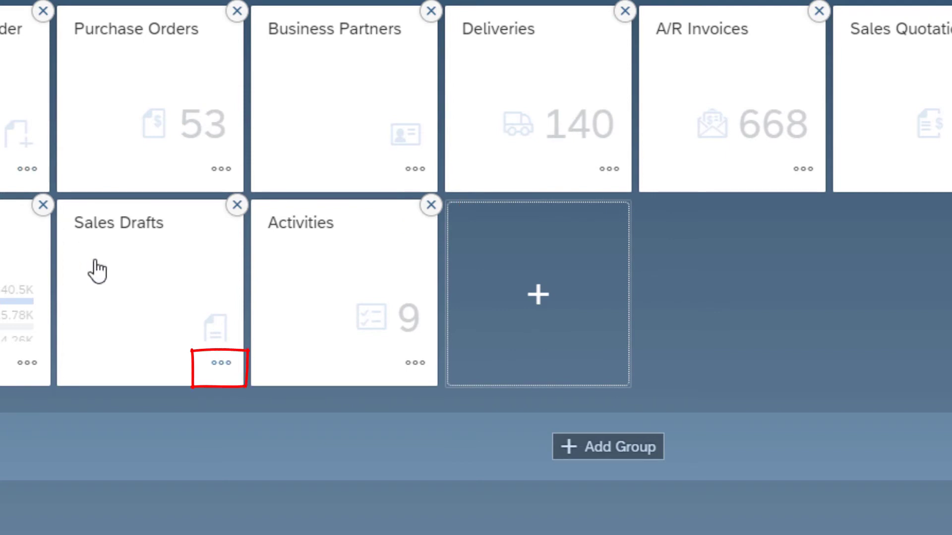
# Step: Check the Move option on Sales Drafts, then close edit mode to save the layout
pyautogui.click(221, 364)
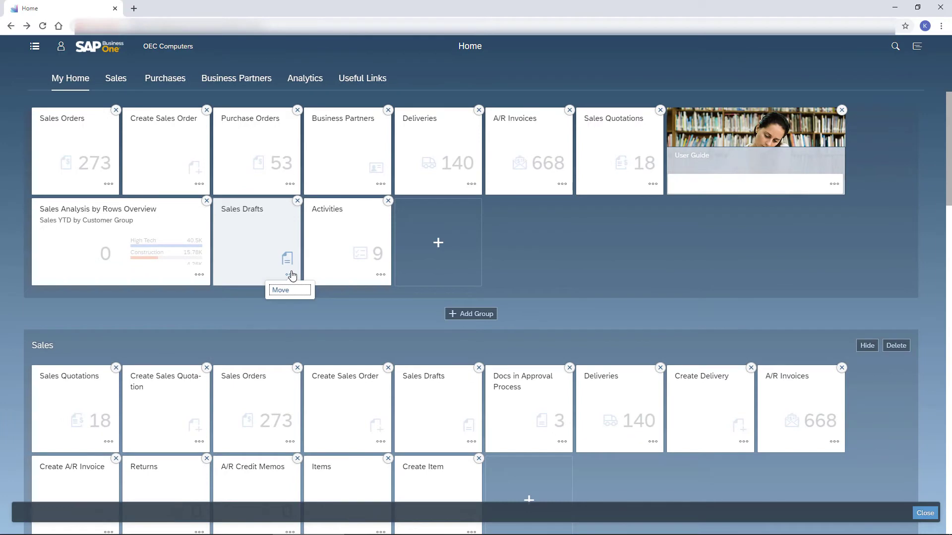
pyautogui.click(926, 515)
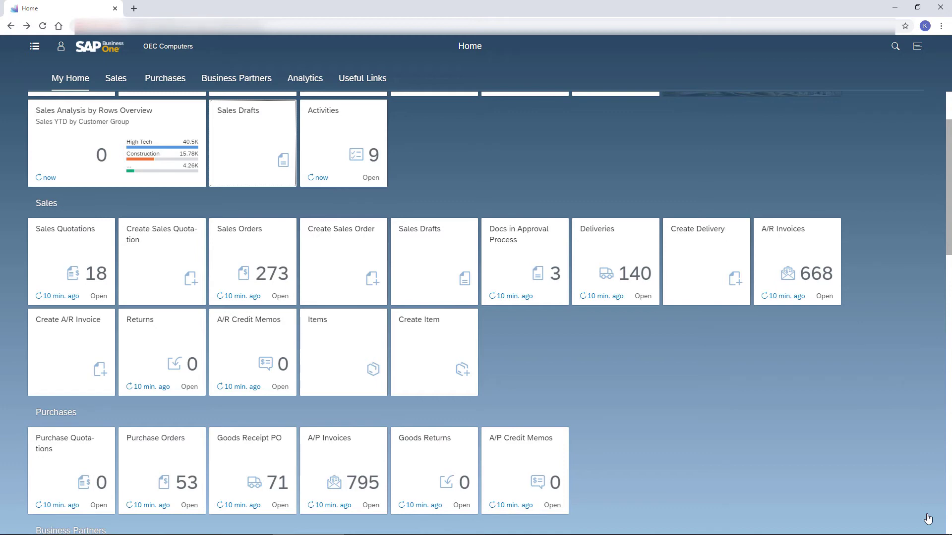
pyautogui.click(35, 46)
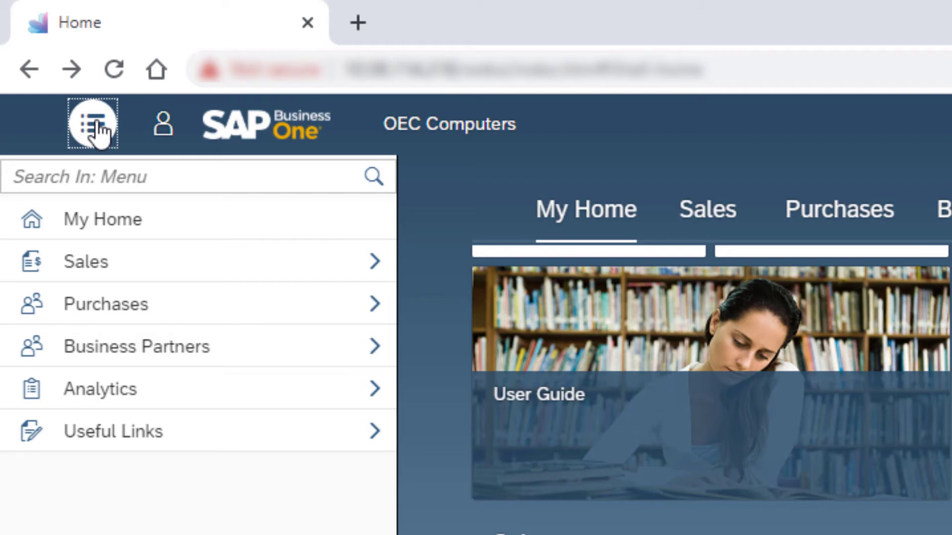
pyautogui.click(110, 168)
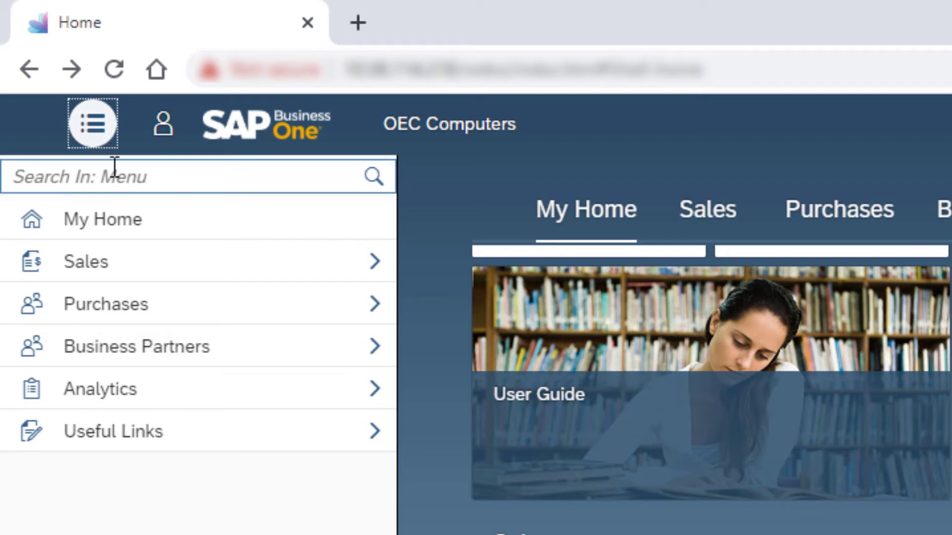
pyautogui.write('dra')
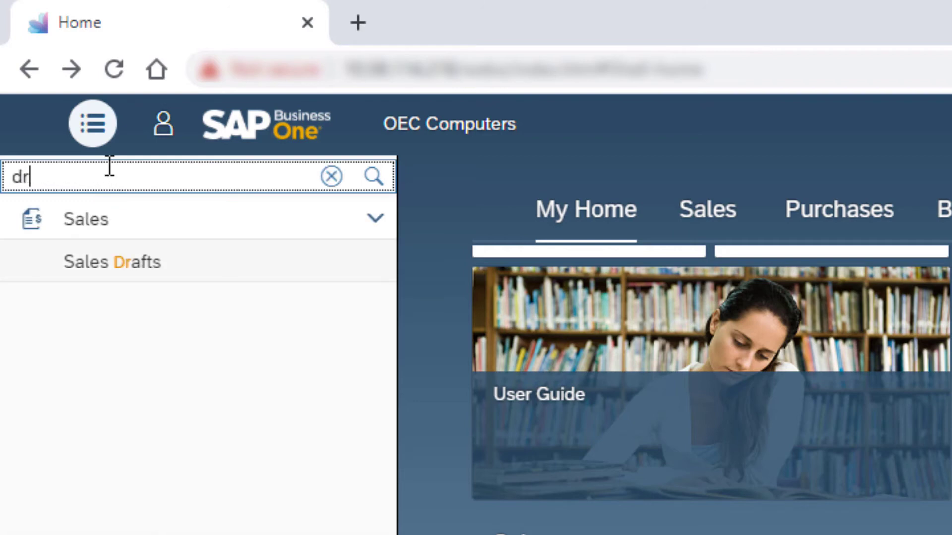
pyautogui.write('ft')
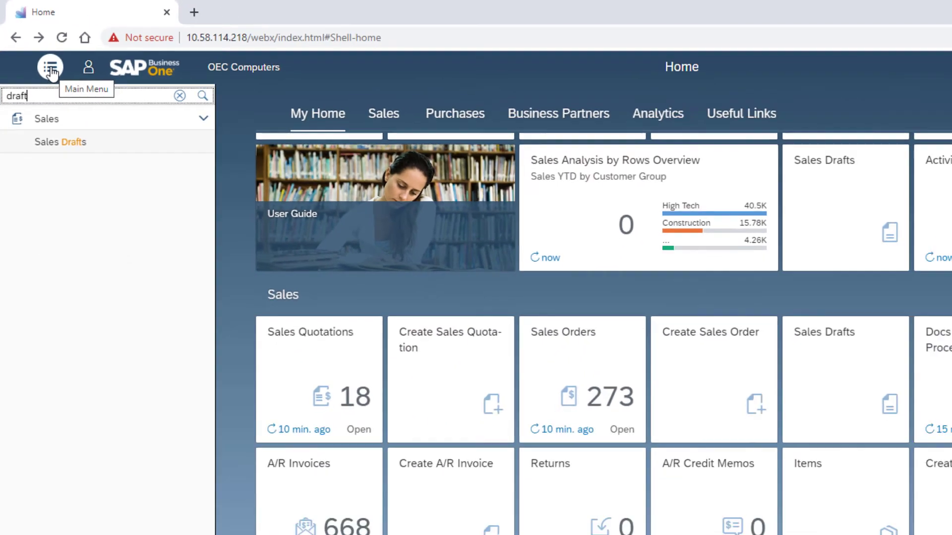
pyautogui.click(95, 127)
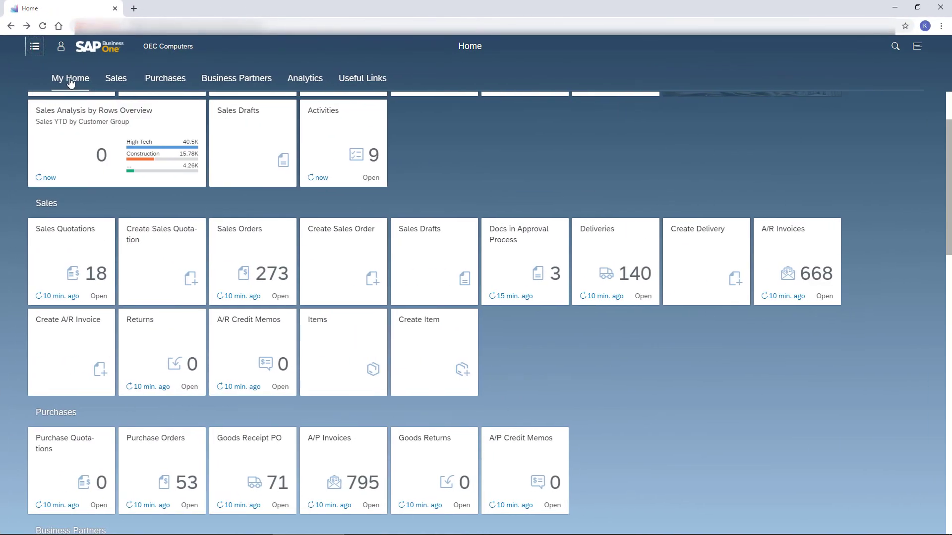
pyautogui.click(70, 80)
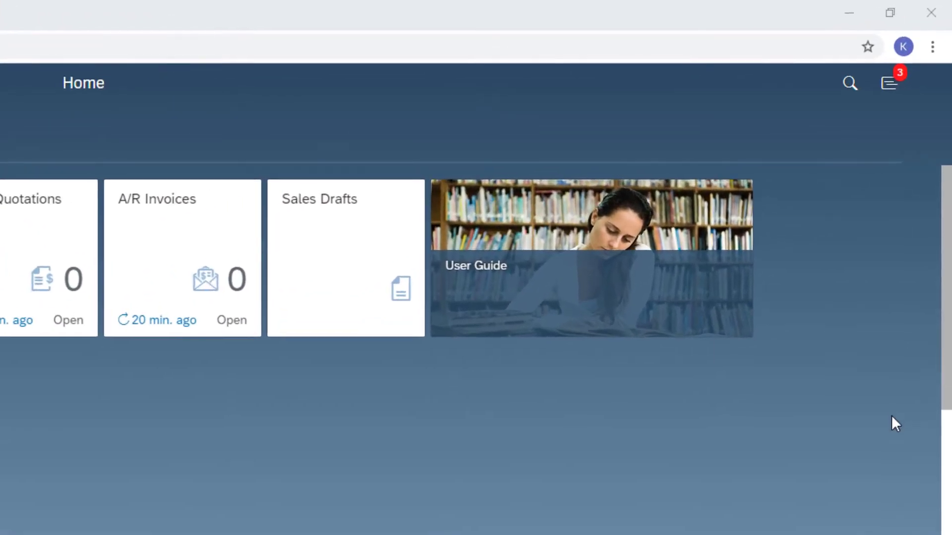
# Step: Open the notifications and sort the three activity notifications by date, then by priority
pyautogui.click(890, 96)
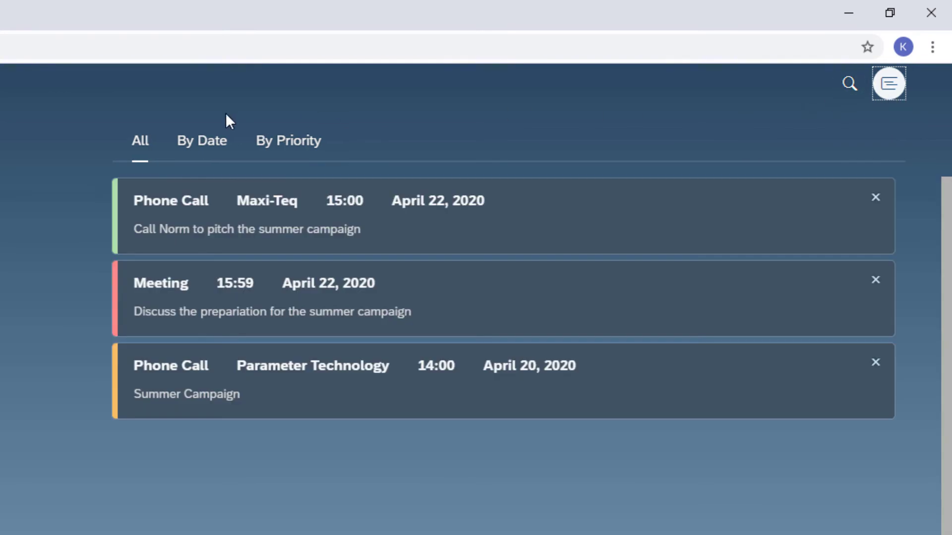
pyautogui.click(203, 143)
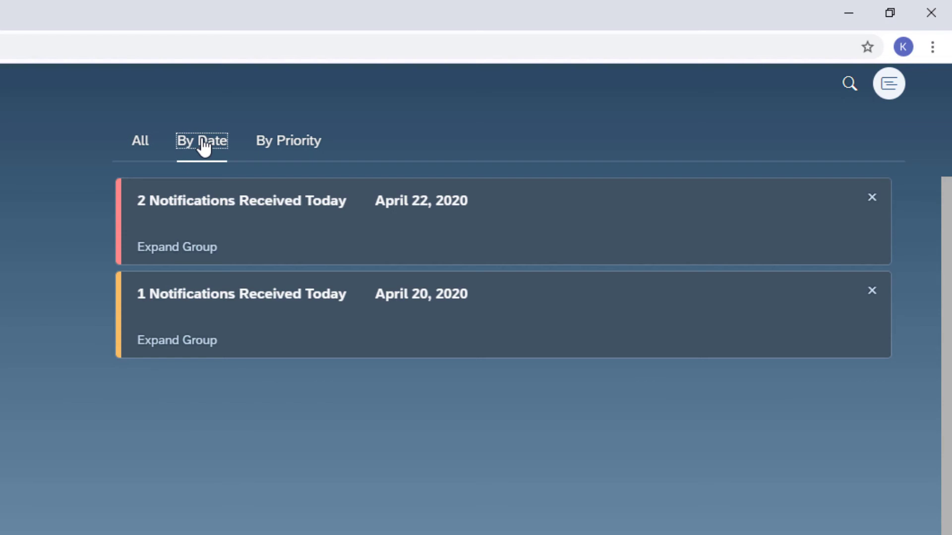
pyautogui.click(288, 144)
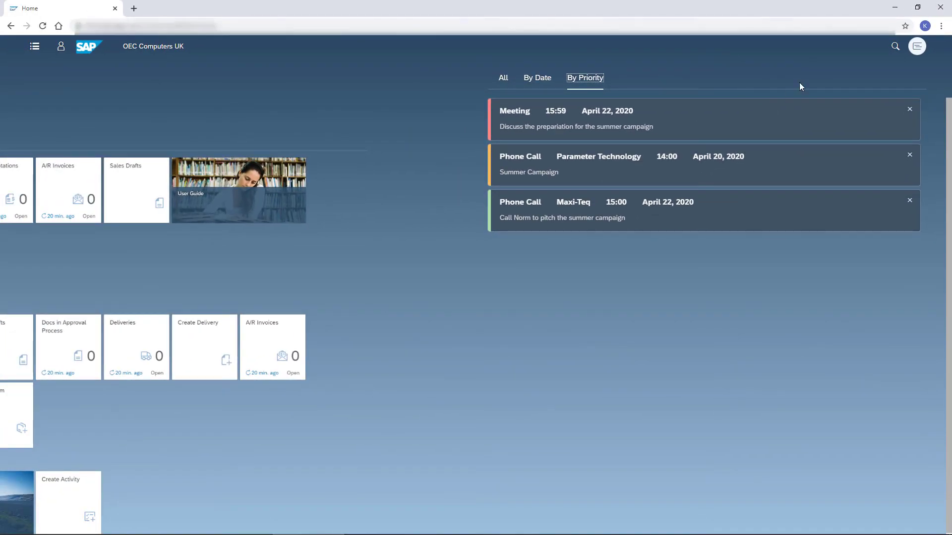
# Step: Close notifications, open user Settings, and review Notifications and Language & Region, keeping English
pyautogui.click(917, 46)
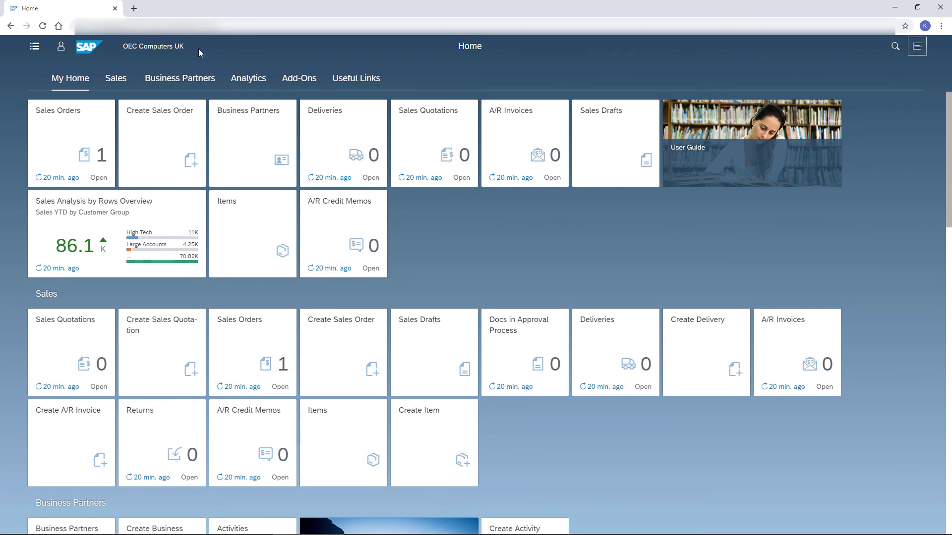
pyautogui.click(60, 47)
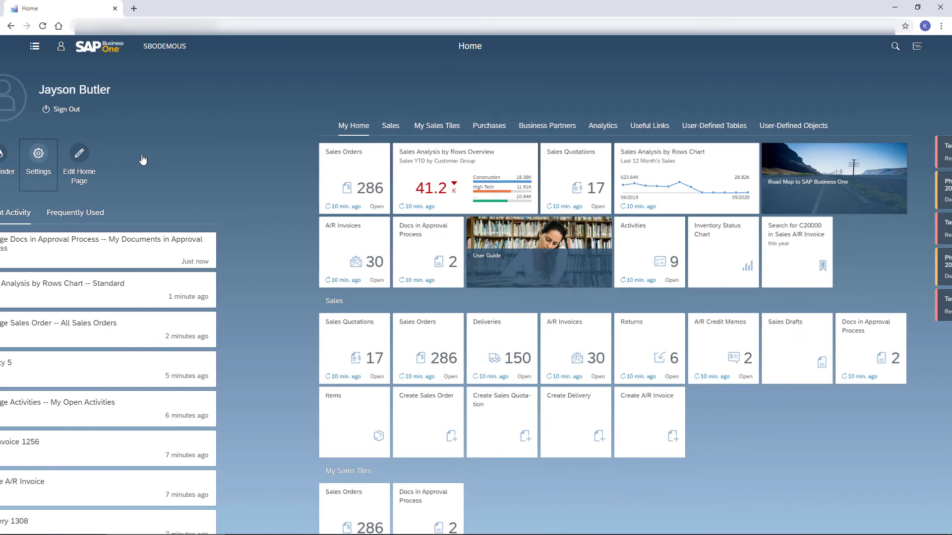
pyautogui.click(139, 154)
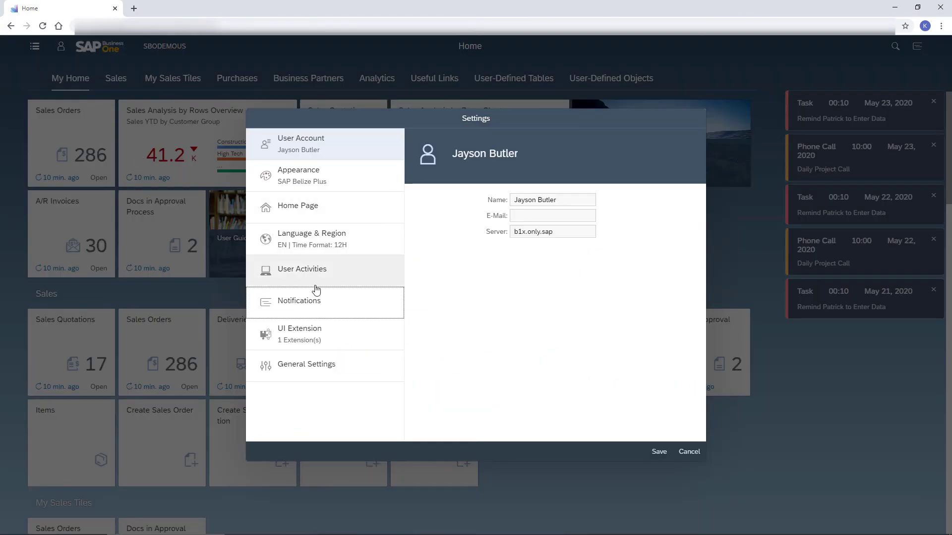
pyautogui.click(316, 310)
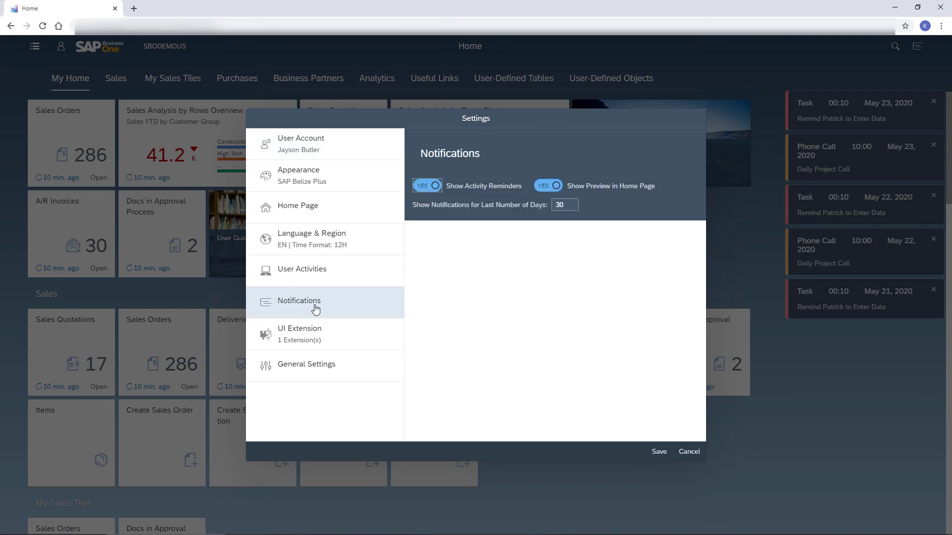
pyautogui.click(308, 246)
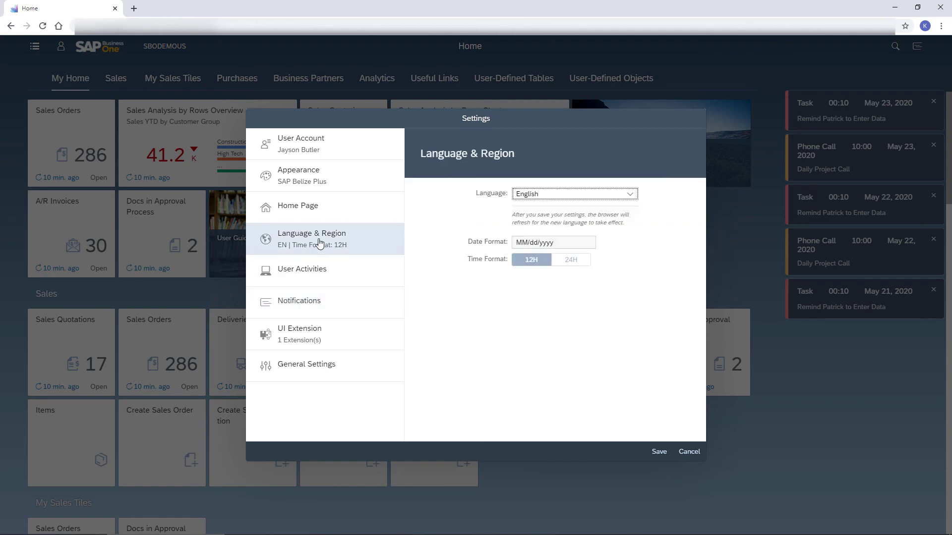
pyautogui.click(630, 194)
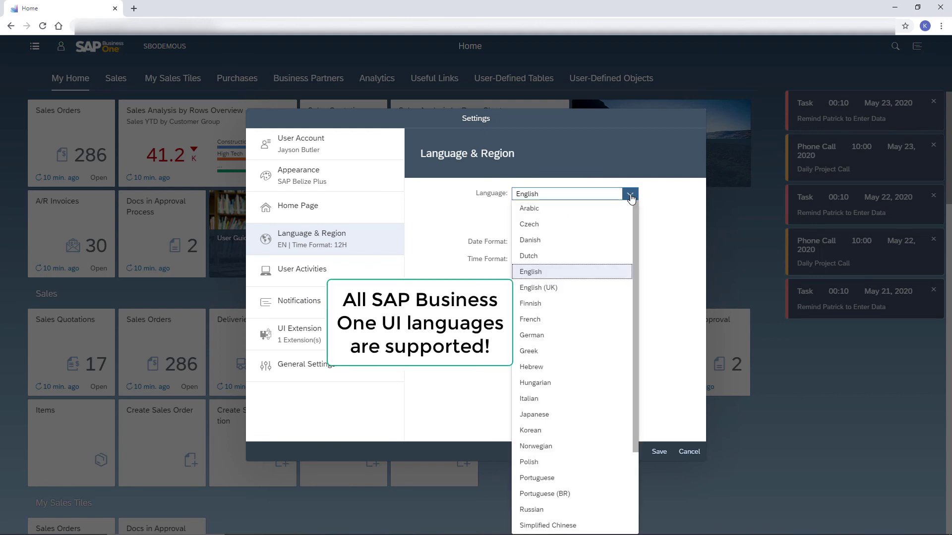
pyautogui.click(630, 196)
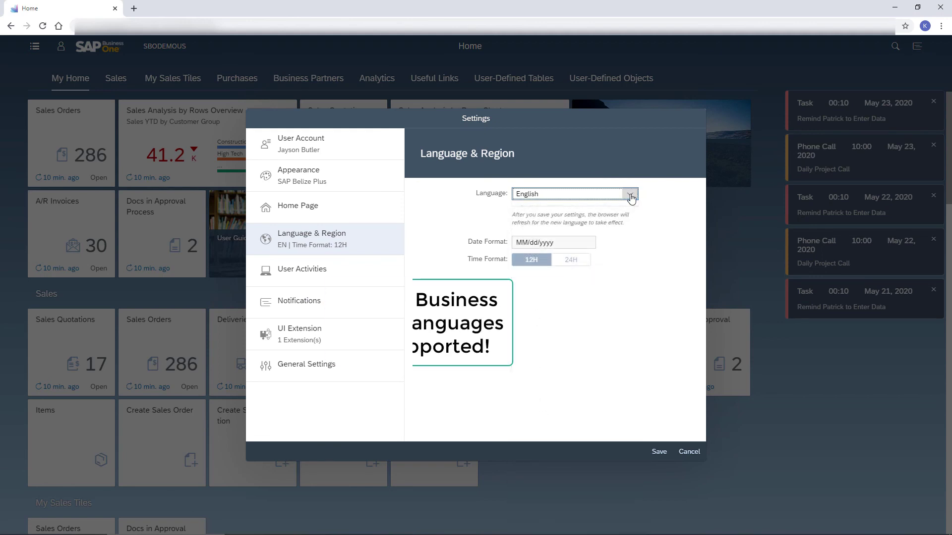
# Step: Apply the SAP Belize HCB high-contrast theme under Appearance and save the settings
pyautogui.click(317, 183)
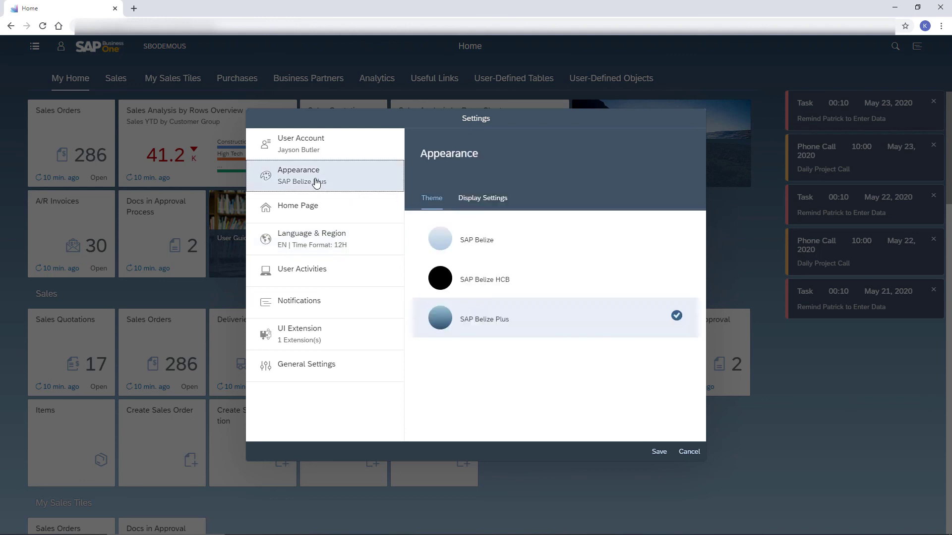
pyautogui.click(500, 284)
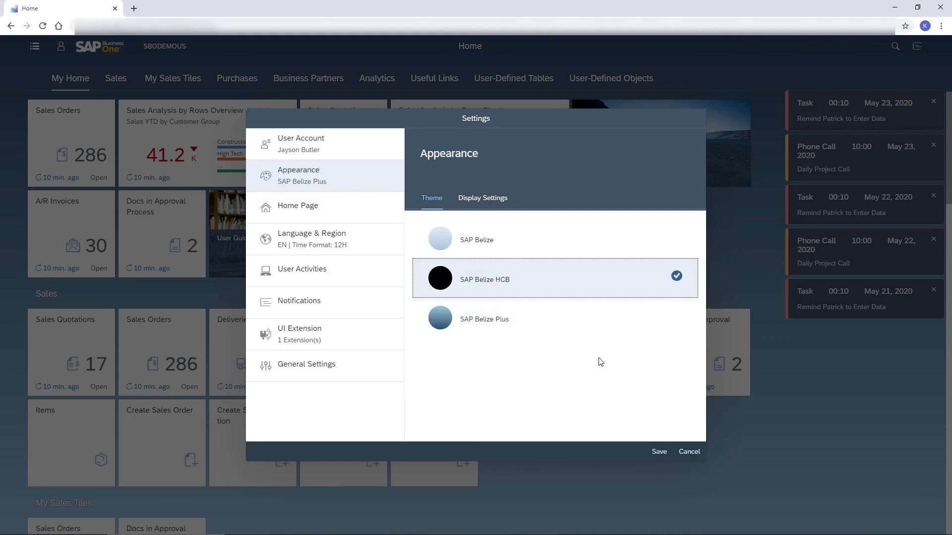
pyautogui.click(658, 452)
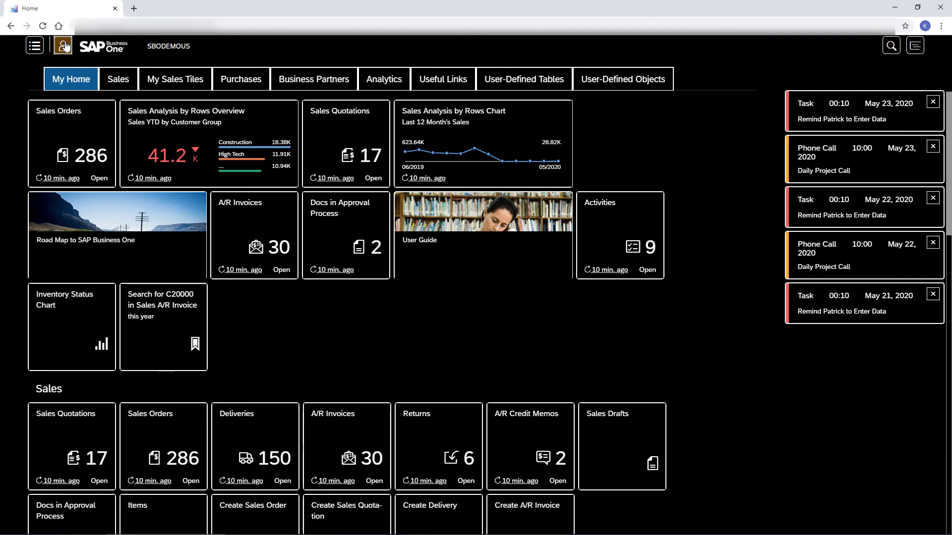
pyautogui.click(63, 46)
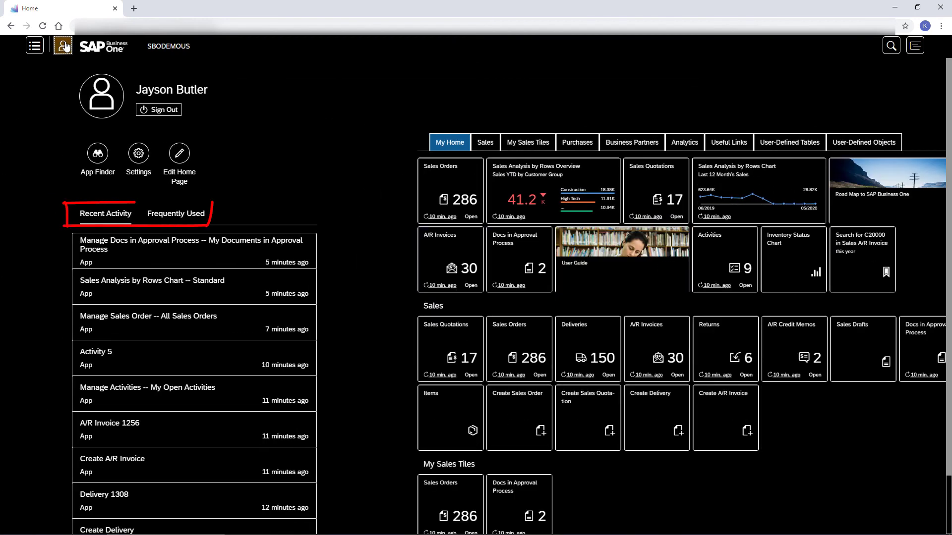
pyautogui.click(174, 214)
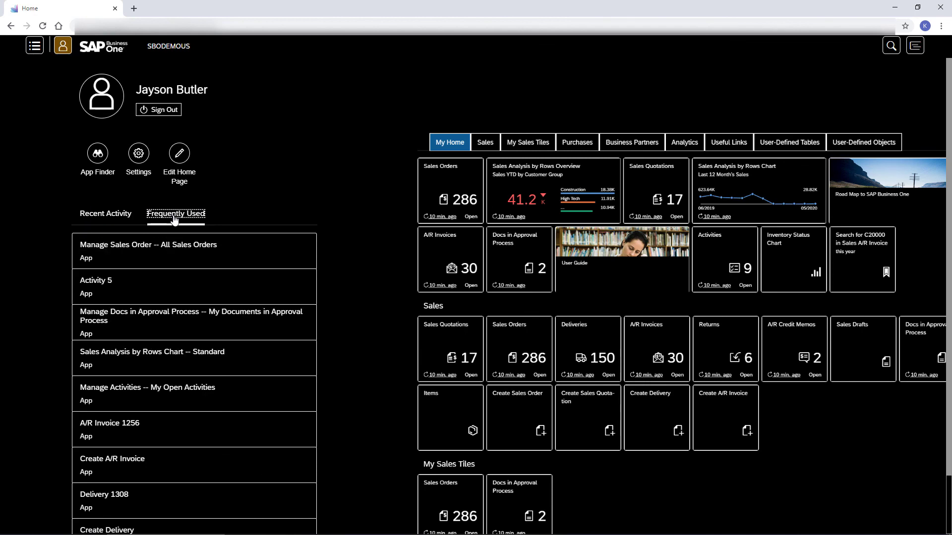
pyautogui.click(62, 48)
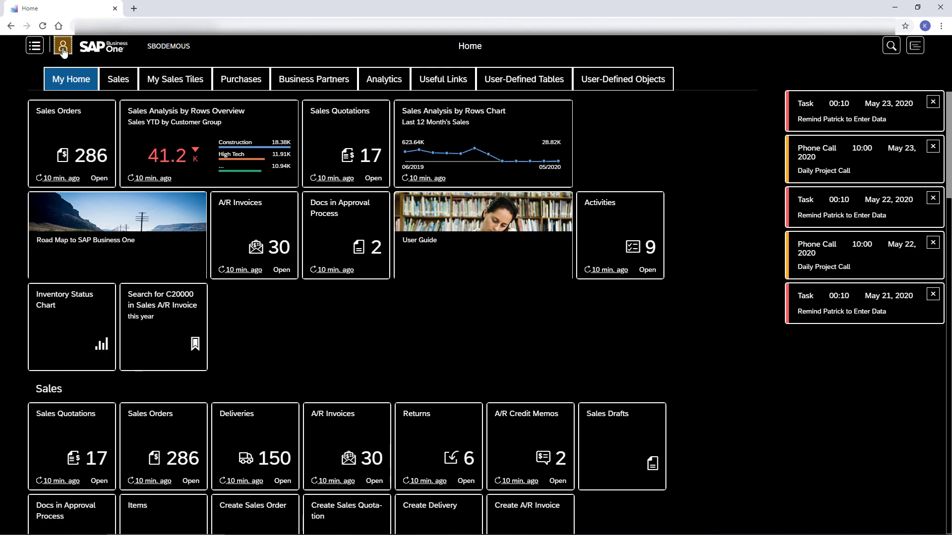